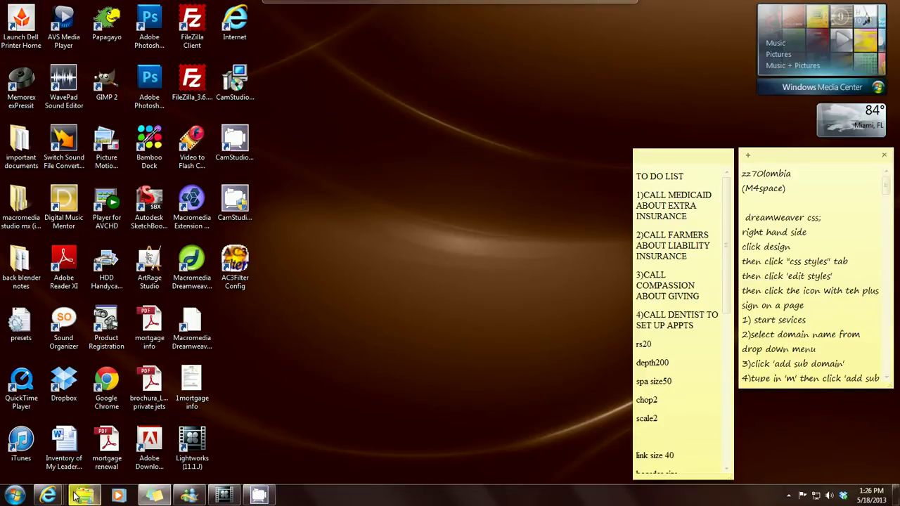
- Go from the forum results via Home to the Lightworks v11.0.3 Downloads page, then return to the editor
mouse_move(48, 495)
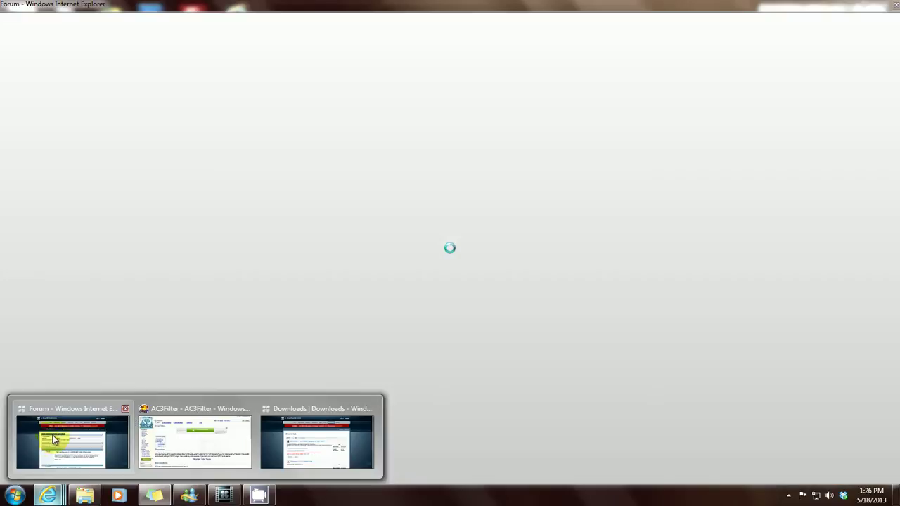
click(55, 440)
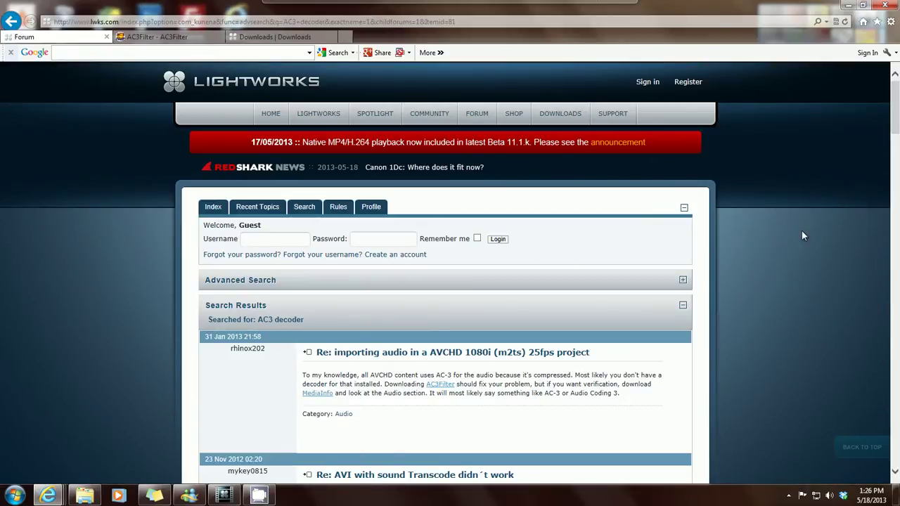
click(273, 116)
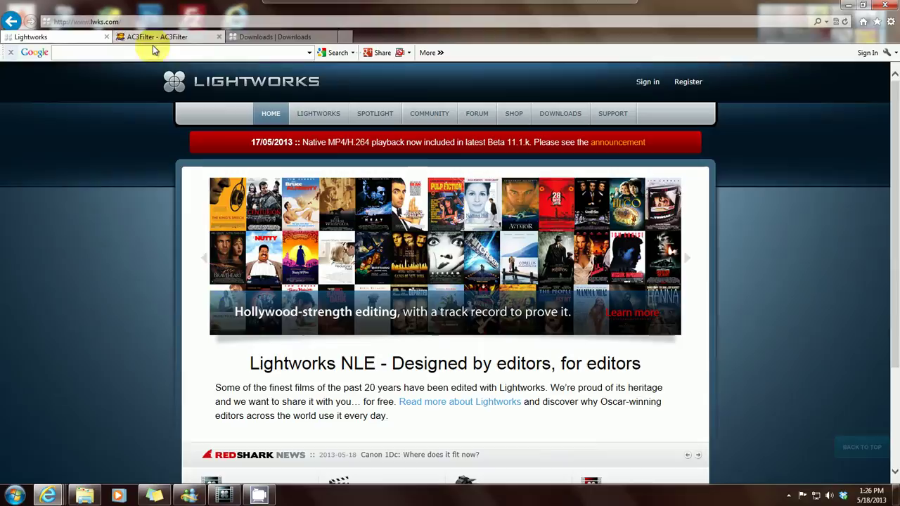
click(575, 114)
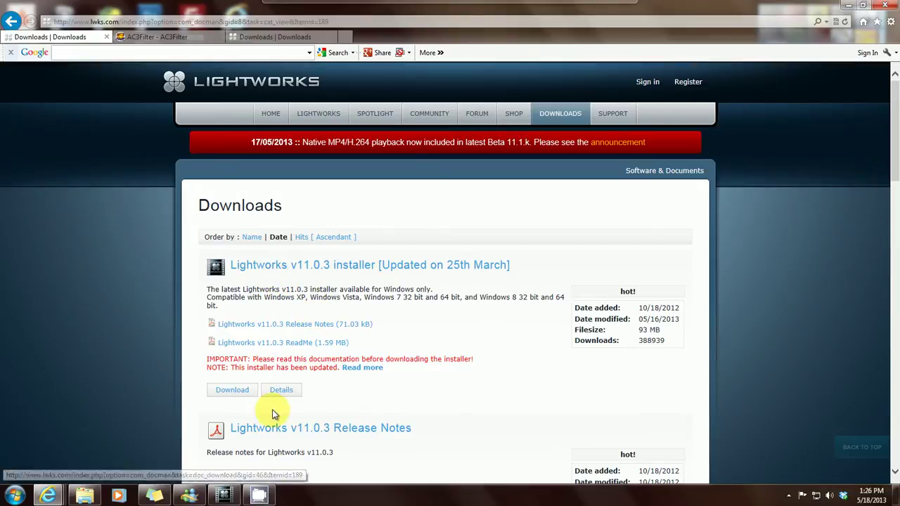
click(225, 496)
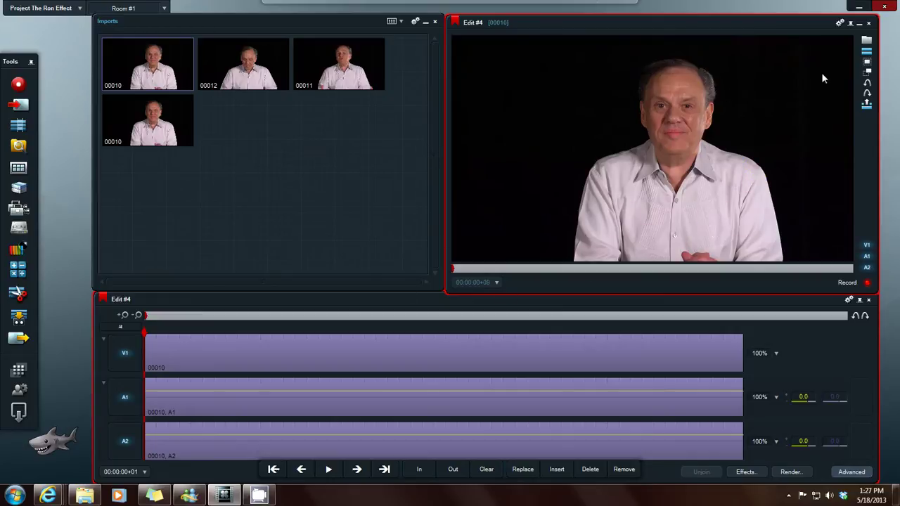
- Minimize Lightworks and go back in Internet Explorer to the AC3 decoder forum results
click(858, 9)
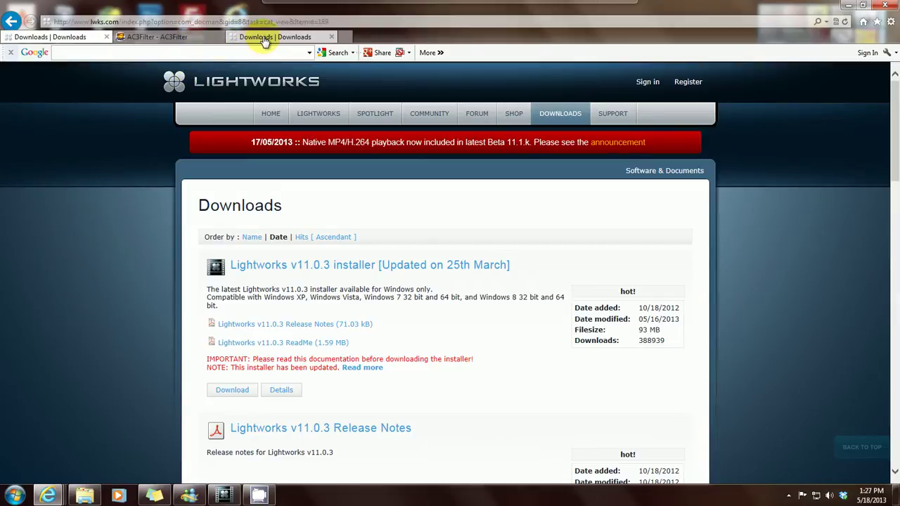
click(12, 22)
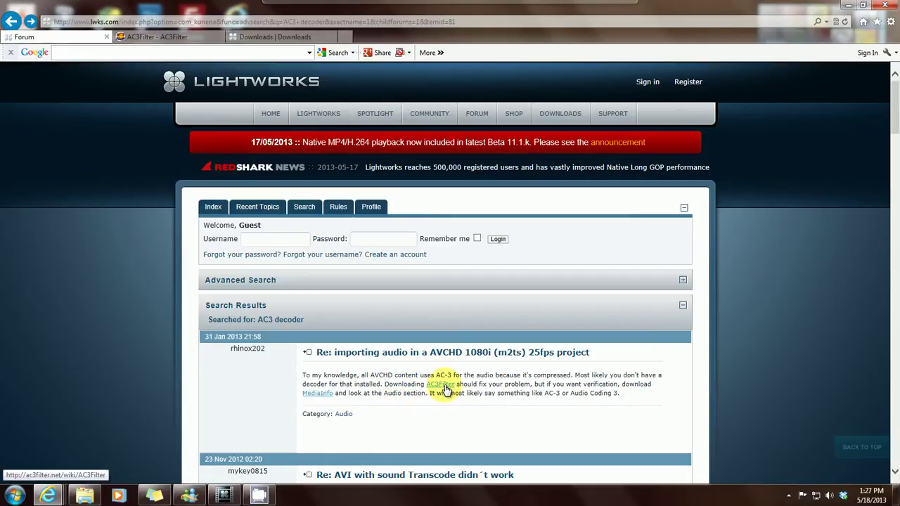
- Show the AC3Filter wiki page, then minimize Internet Explorer to the desktop
click(174, 37)
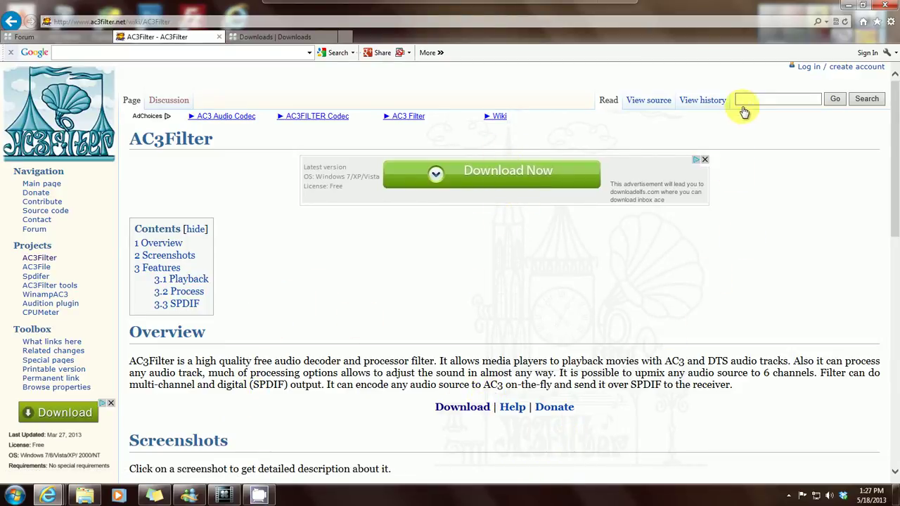
click(848, 7)
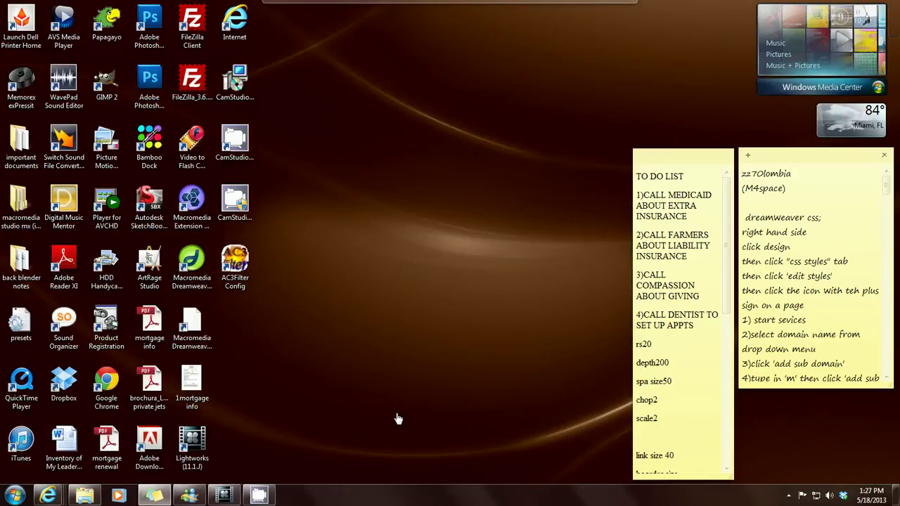
double_click(239, 262)
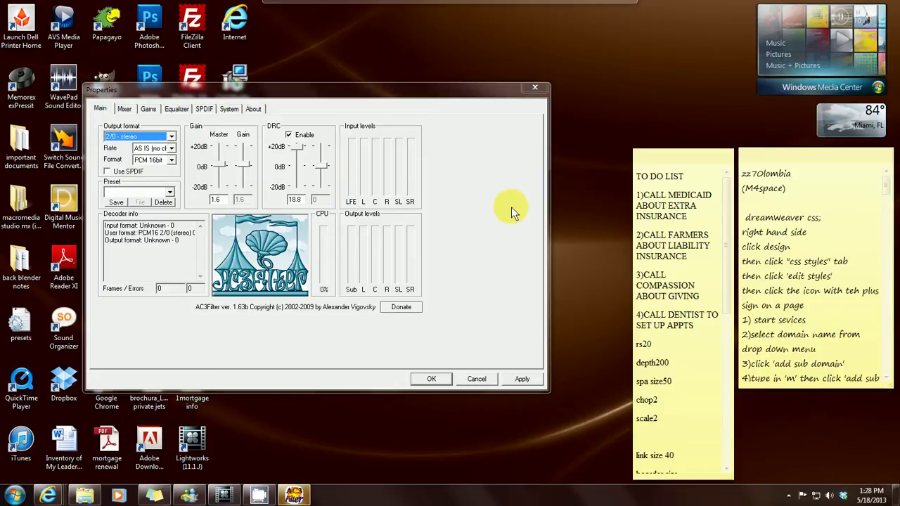
click(126, 109)
click(147, 108)
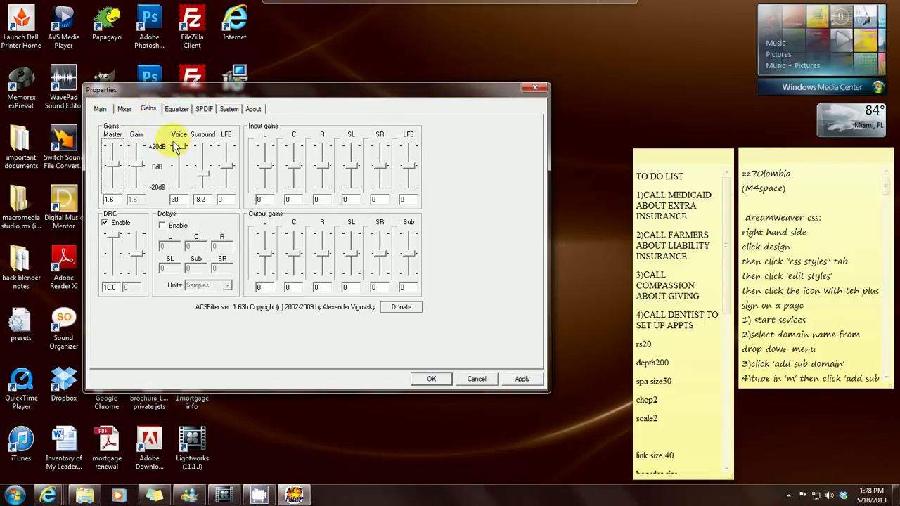
click(178, 111)
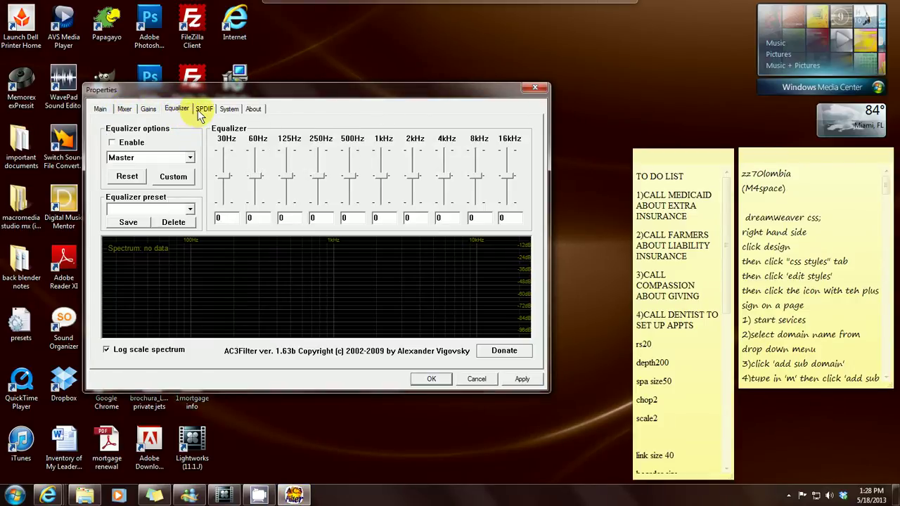
click(199, 110)
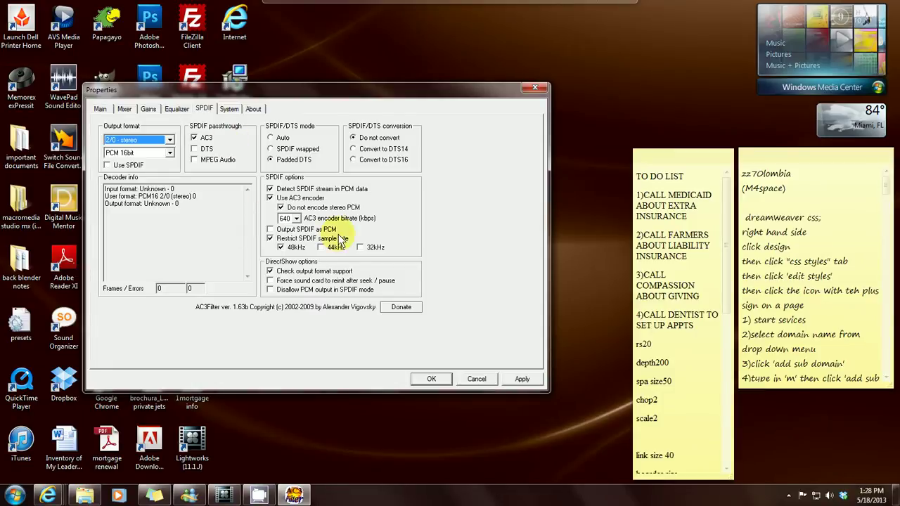
click(230, 110)
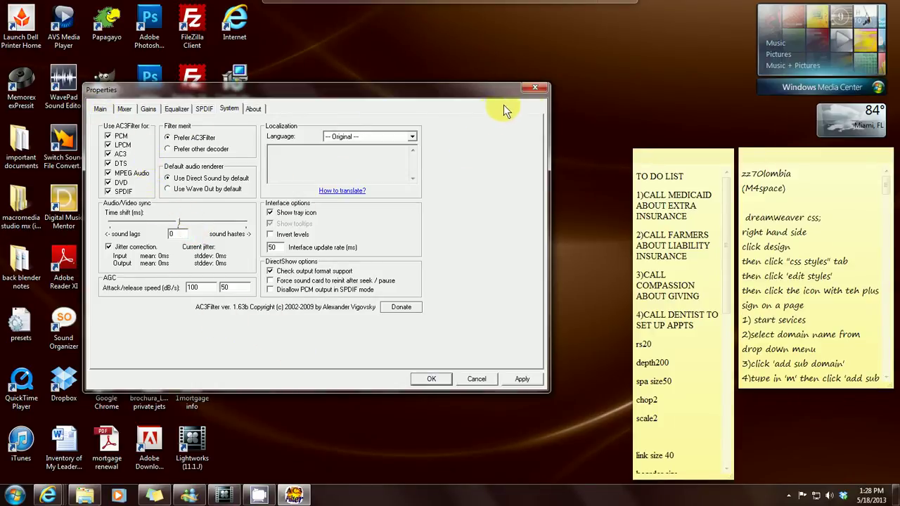
click(535, 89)
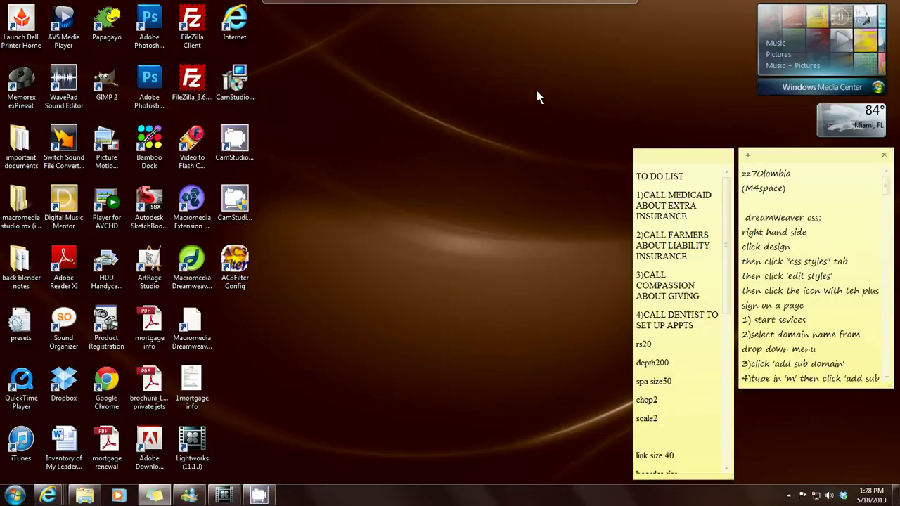
- Play clip 00010 from the ronny folder in Windows Media Player with AC3Filter settings open
click(90, 496)
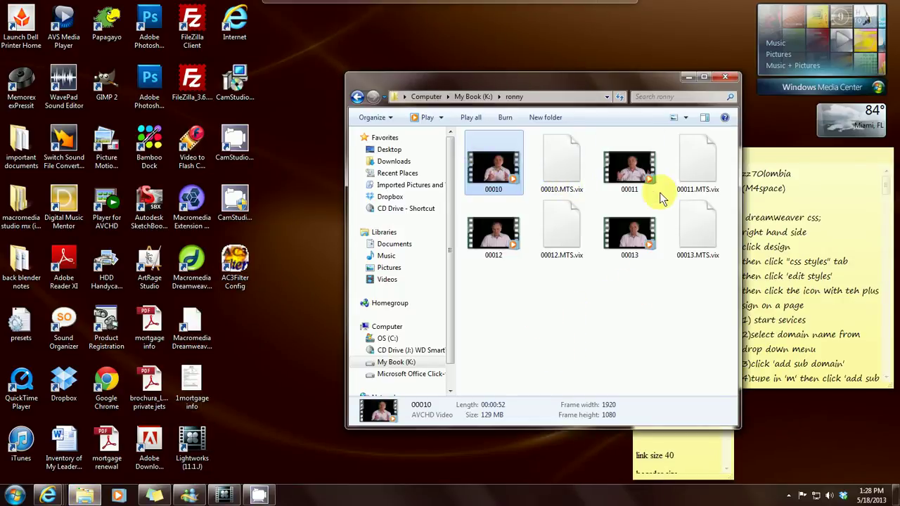
double_click(496, 172)
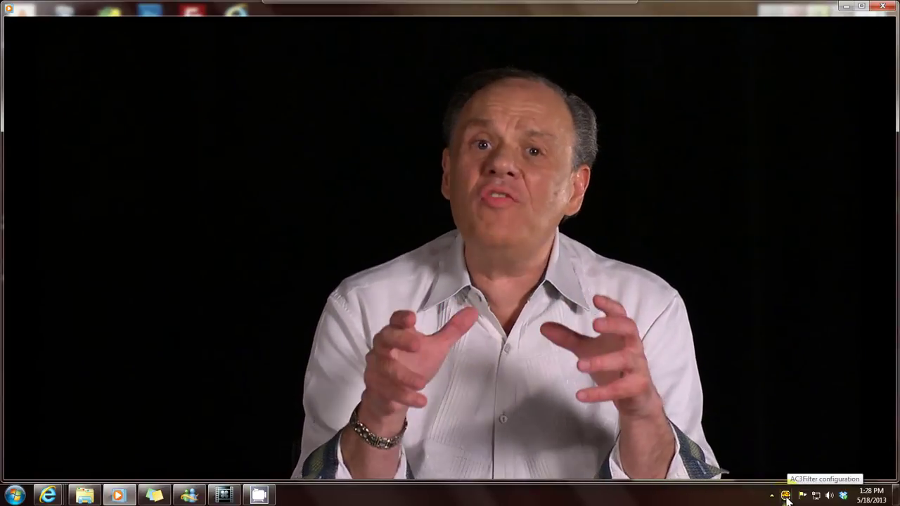
click(786, 496)
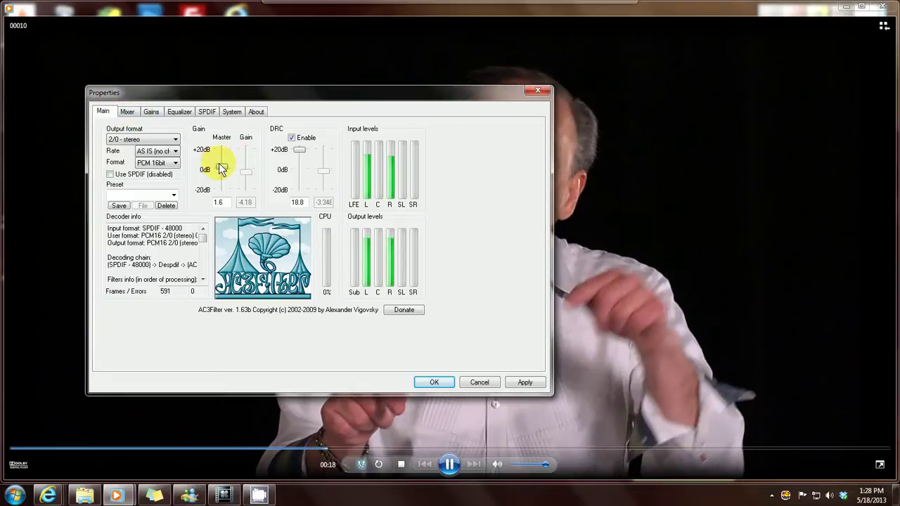
- Review AC3Filter's Mixer, Gains and Equalizer pages, then close the settings and the player
click(127, 112)
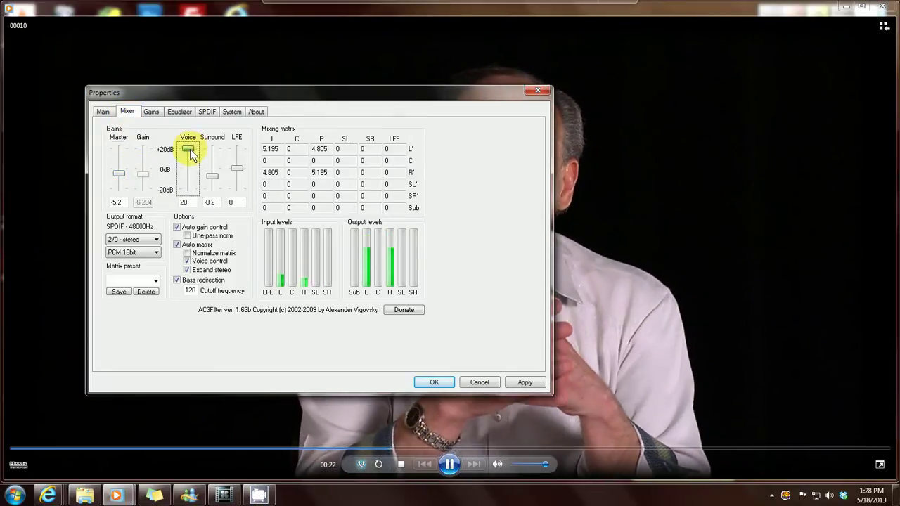
click(151, 112)
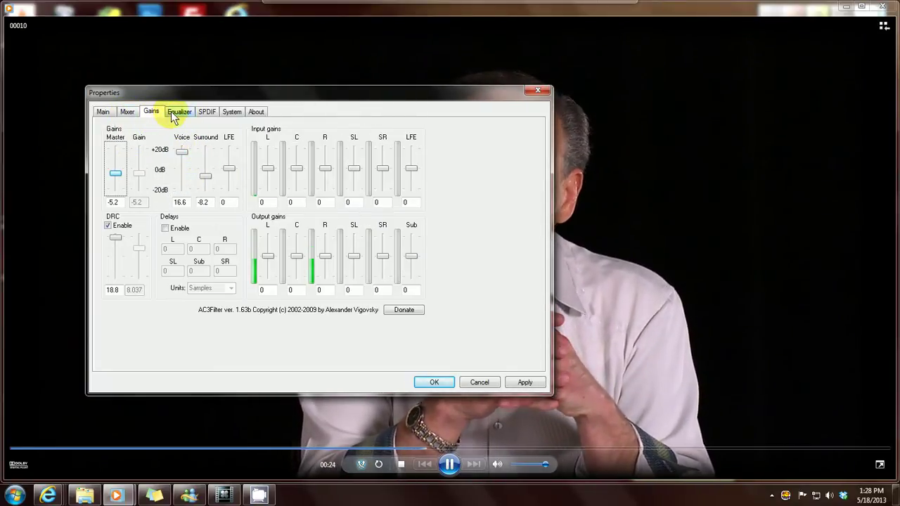
click(179, 112)
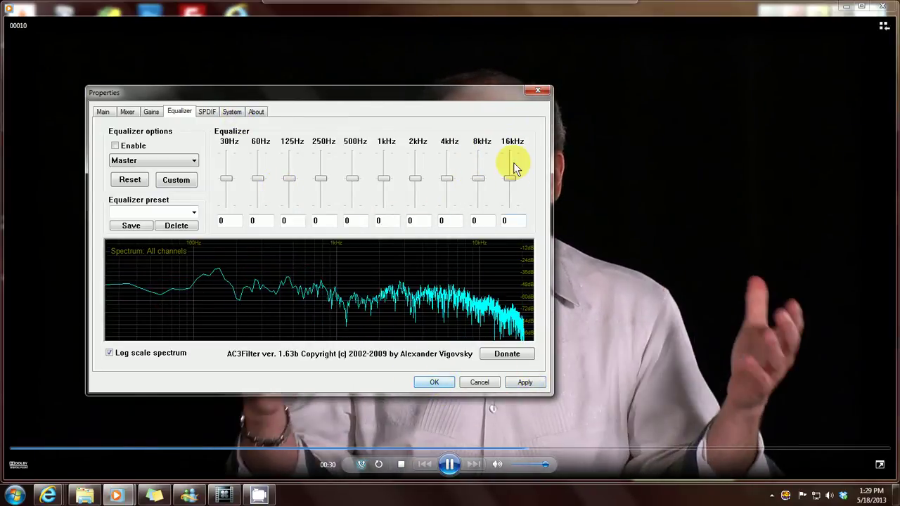
click(538, 92)
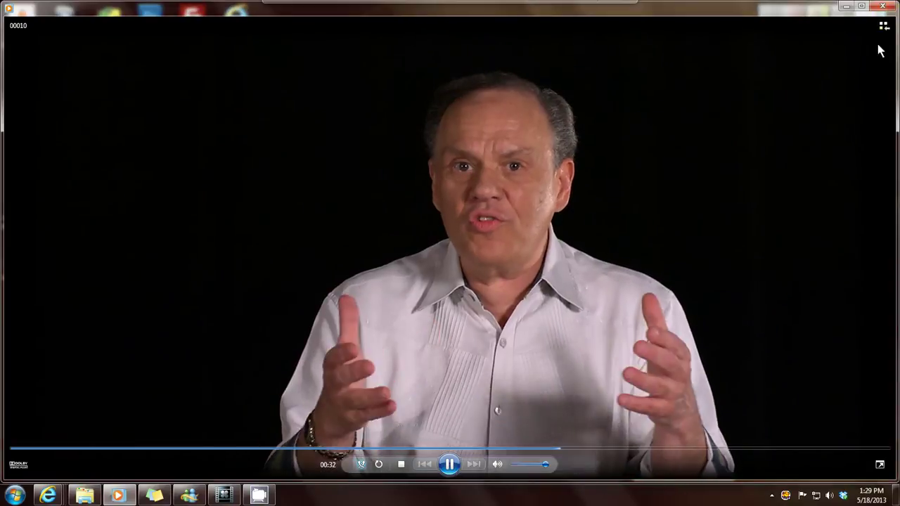
click(891, 7)
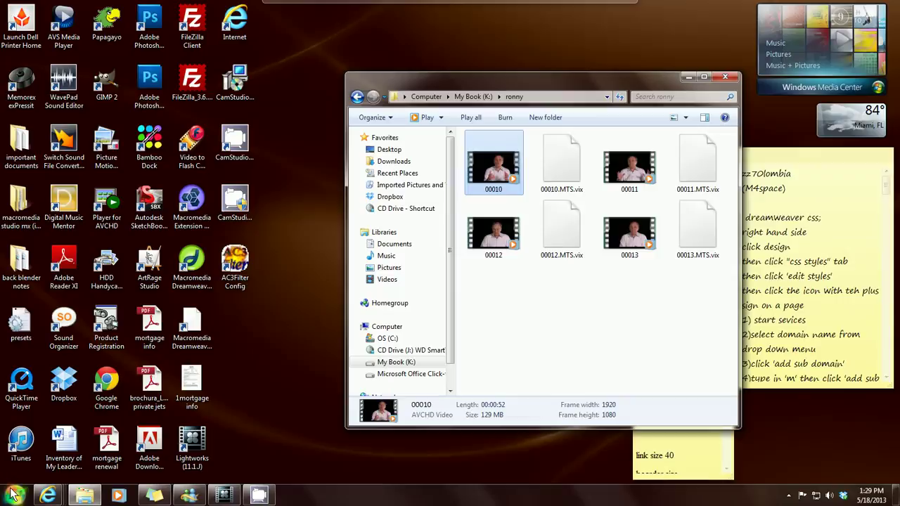
- In Lightworks, select the second 00010 clip in Imports and send the playhead to the timeline end
click(242, 495)
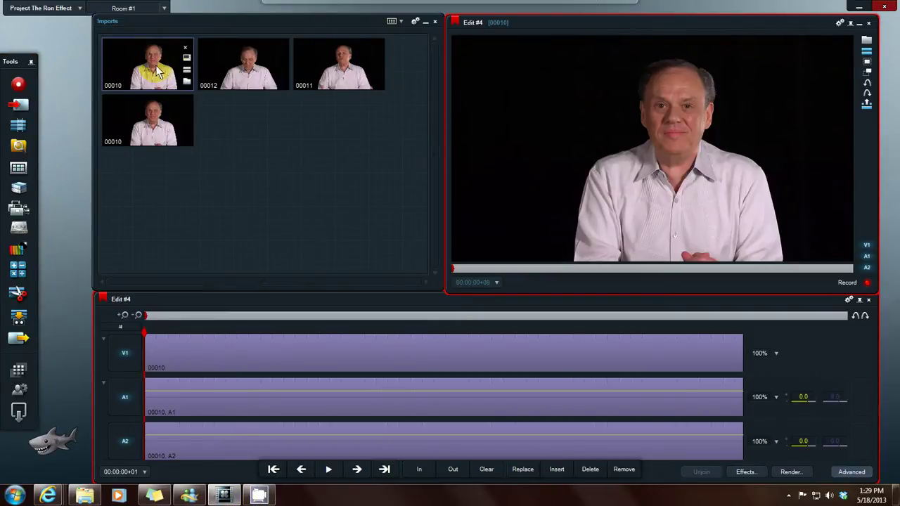
mouse_move(147, 65)
click(689, 196)
mouse_move(137, 120)
mouse_down()
mouse_move(491, 157)
mouse_move(112, 121)
mouse_move(142, 125)
mouse_up()
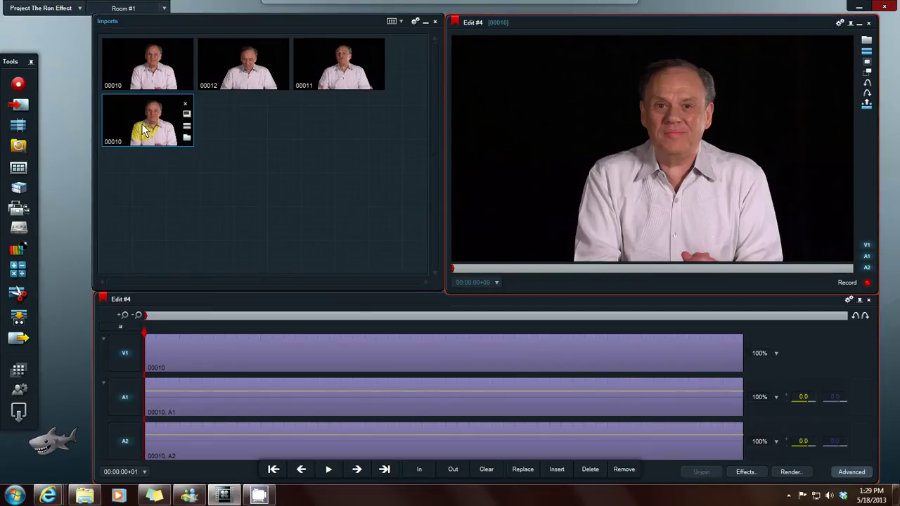
click(384, 469)
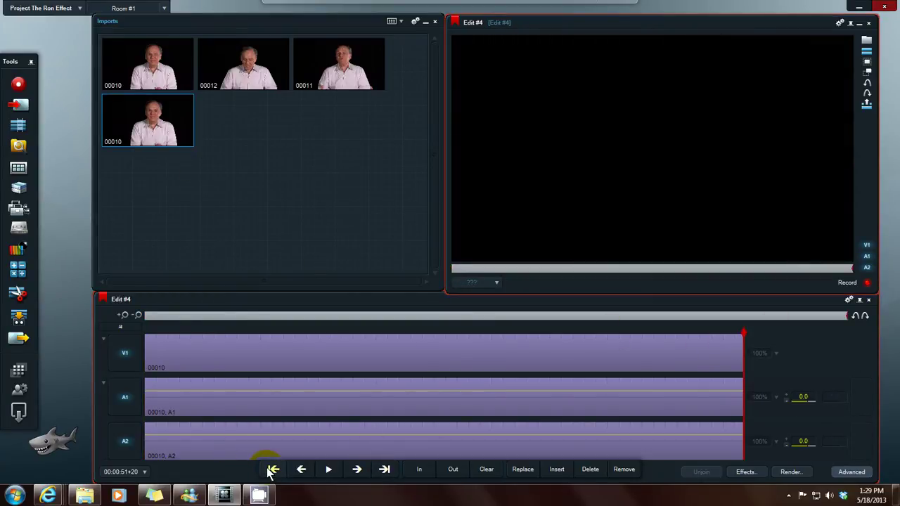
- Append the second 00010 clip to the end of Edit #4, with waveforms on A1 and A2
drag(136, 112, 635, 137)
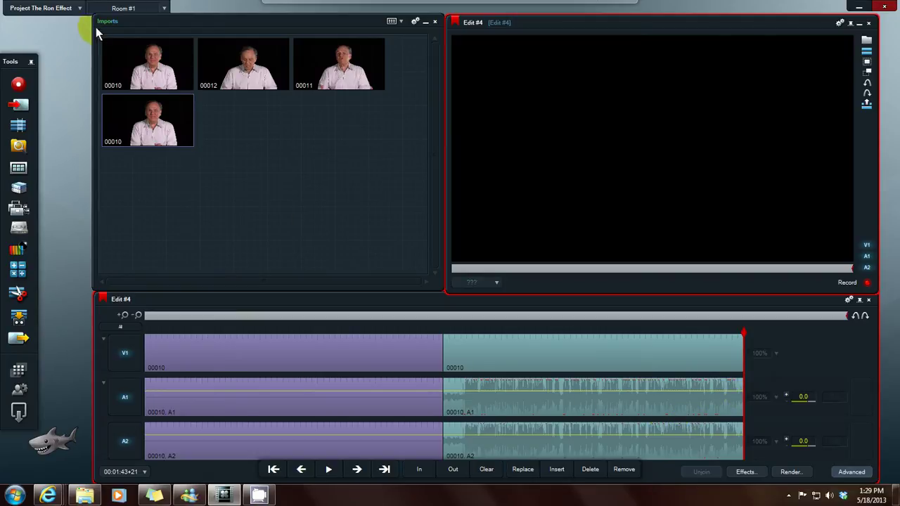
click(154, 65)
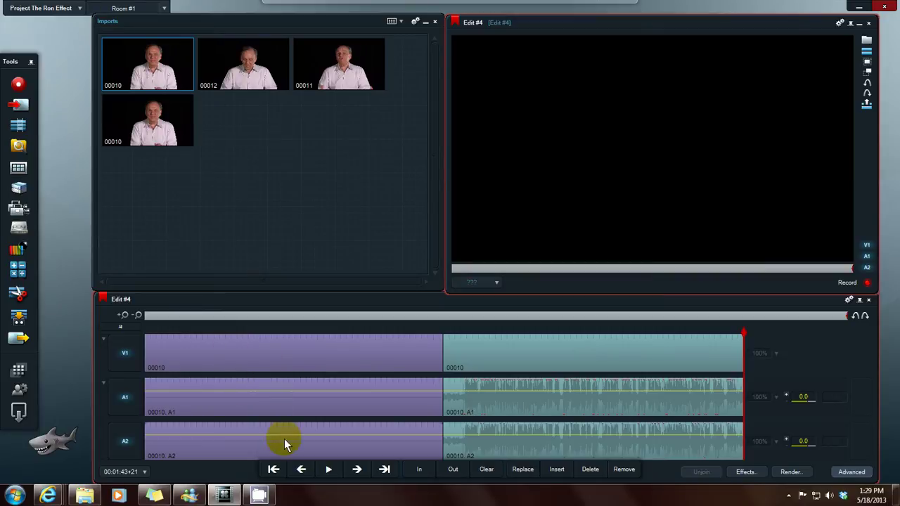
click(149, 118)
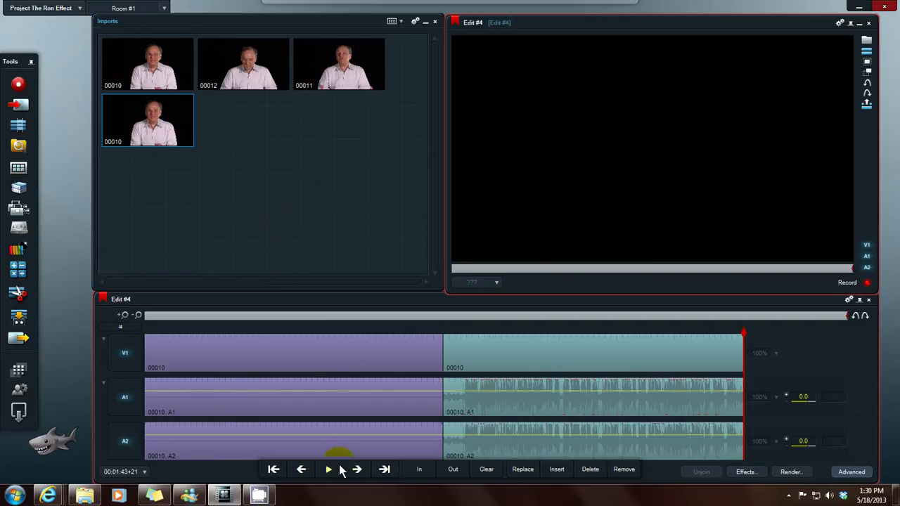
mouse_move(265, 499)
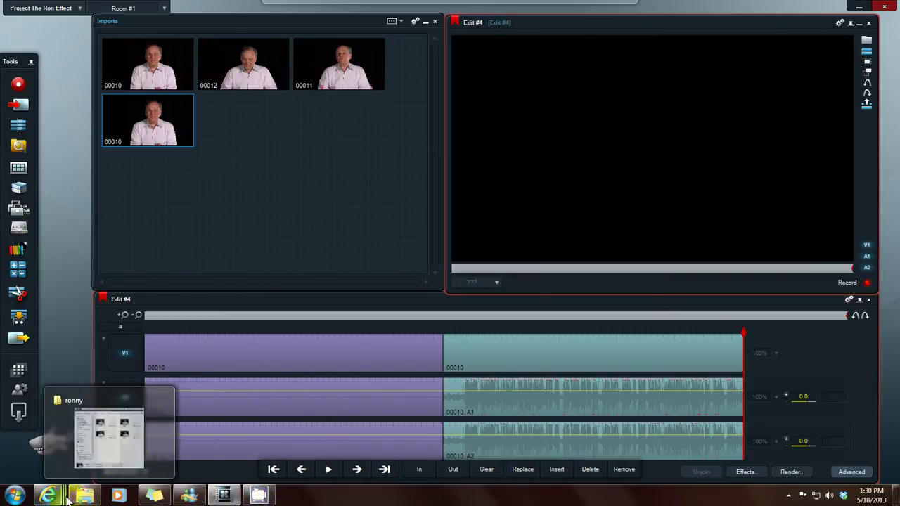
- Play clip 00010 full screen and check AC3Filter's live audio levels, then close its Properties
click(83, 496)
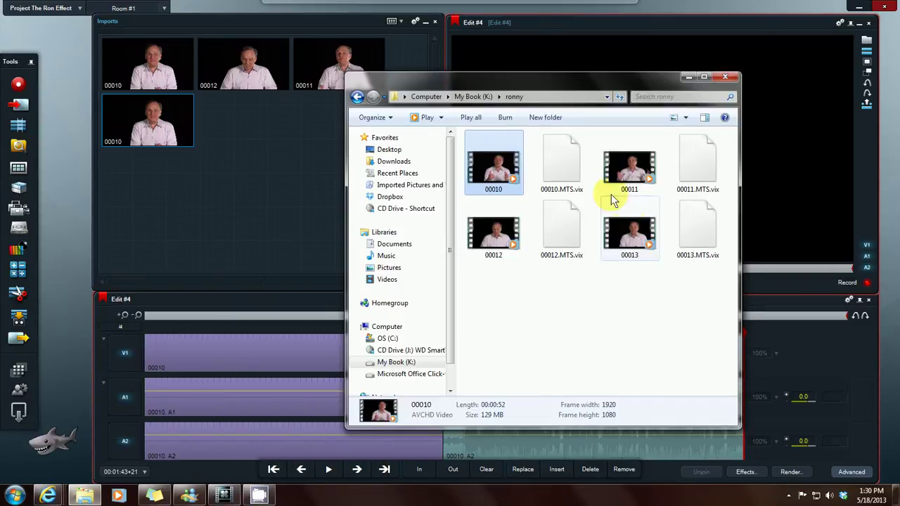
double_click(492, 172)
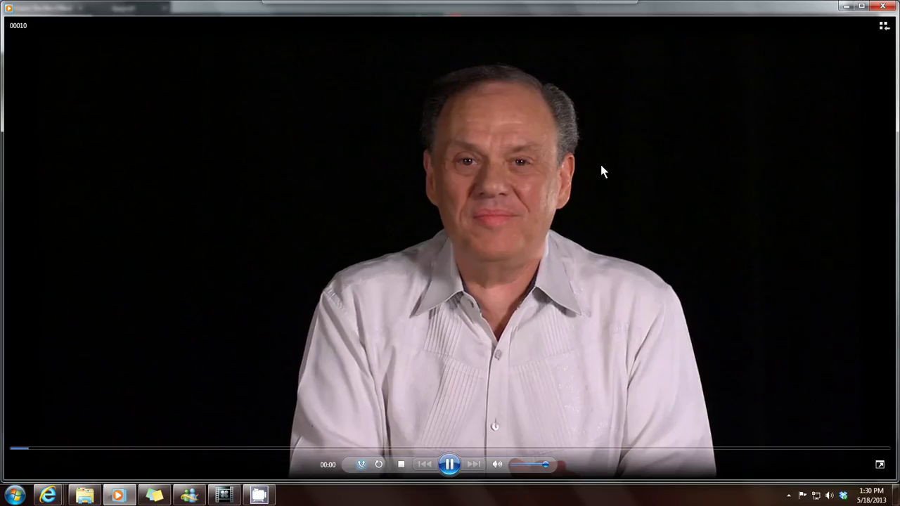
click(637, 328)
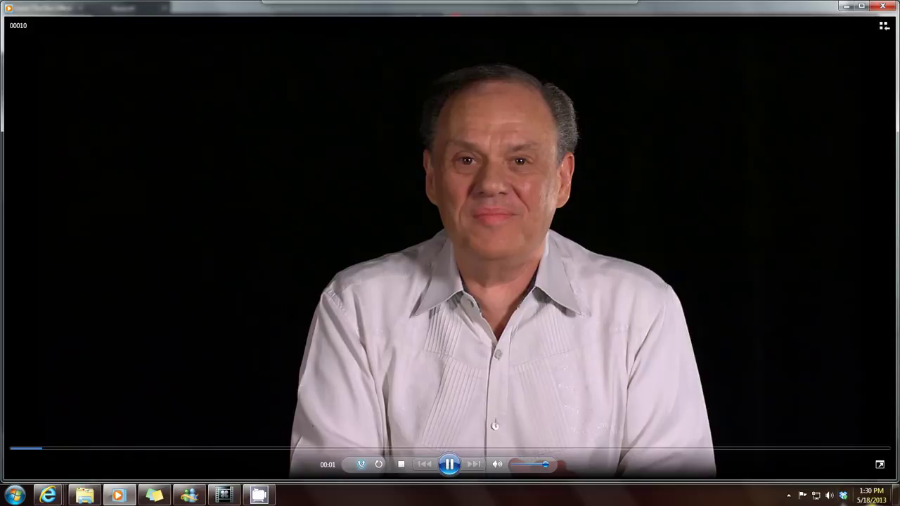
click(789, 496)
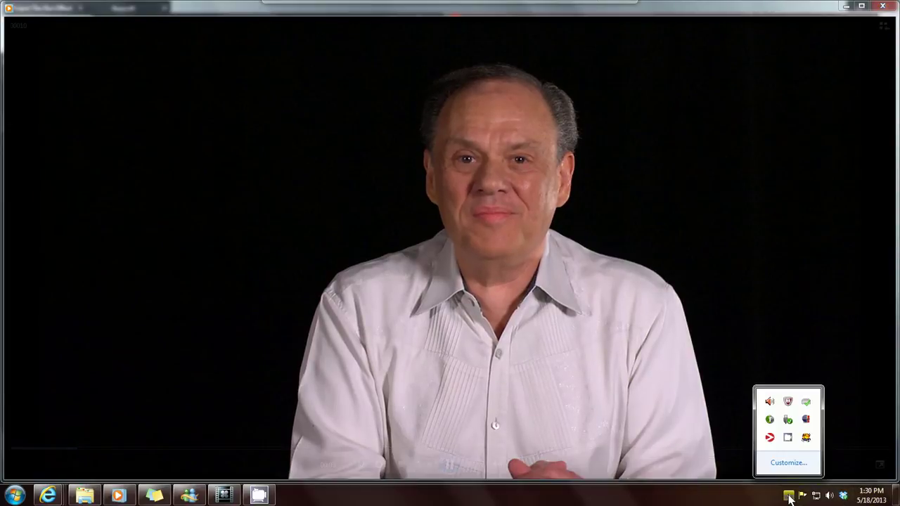
click(786, 464)
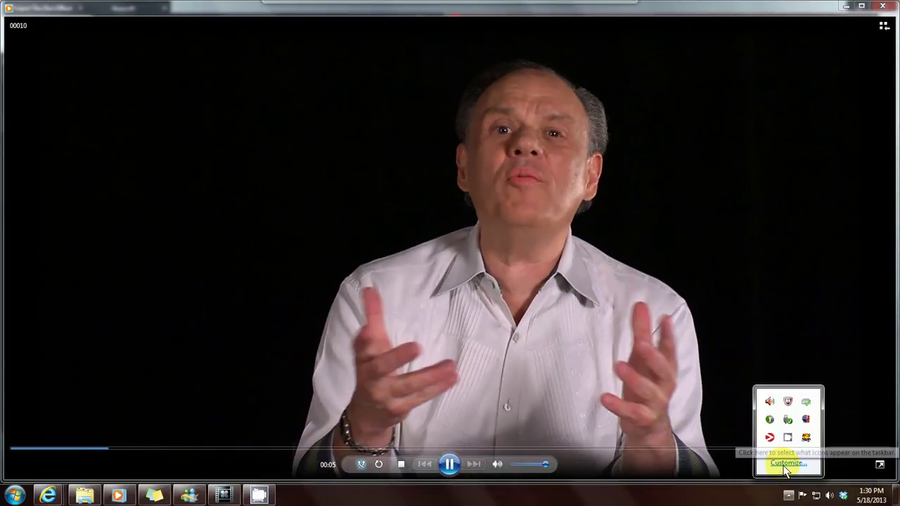
click(807, 438)
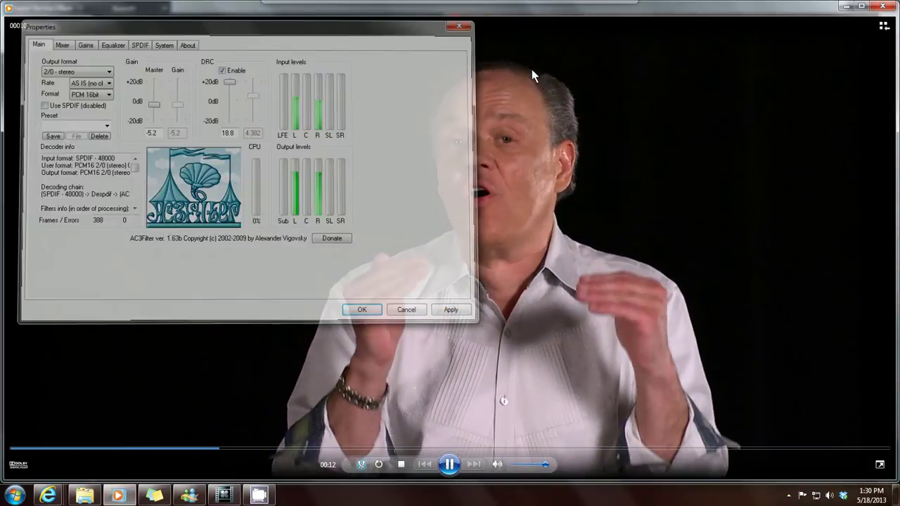
click(471, 22)
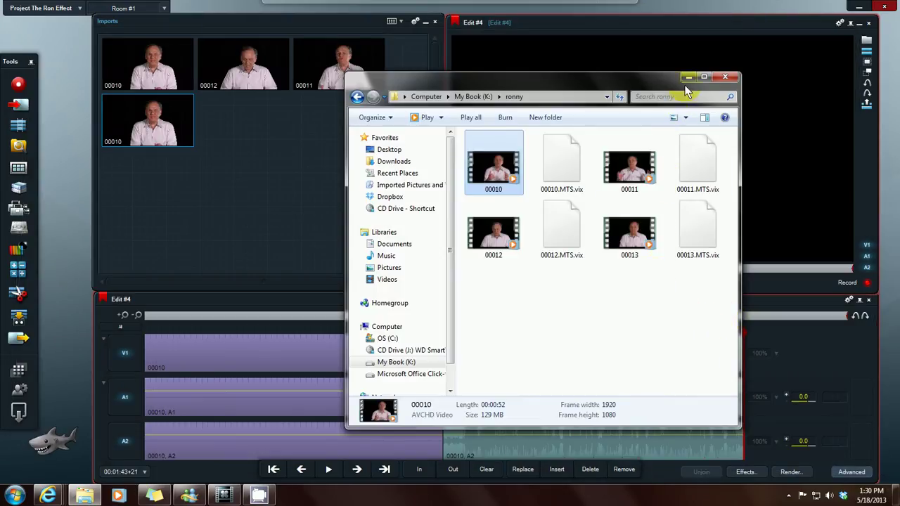
- Minimize the ronny folder window to reveal Edit #4 holding both 00010 clips
click(689, 77)
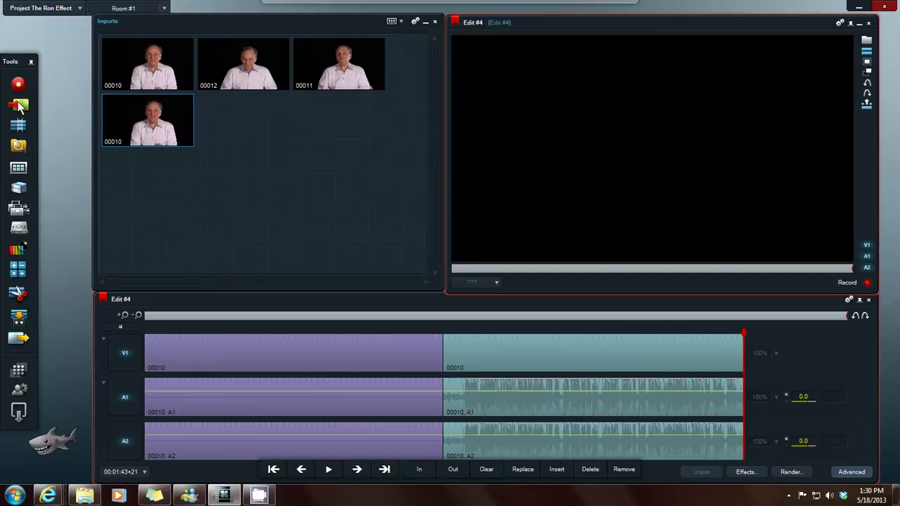
mouse_move(139, 134)
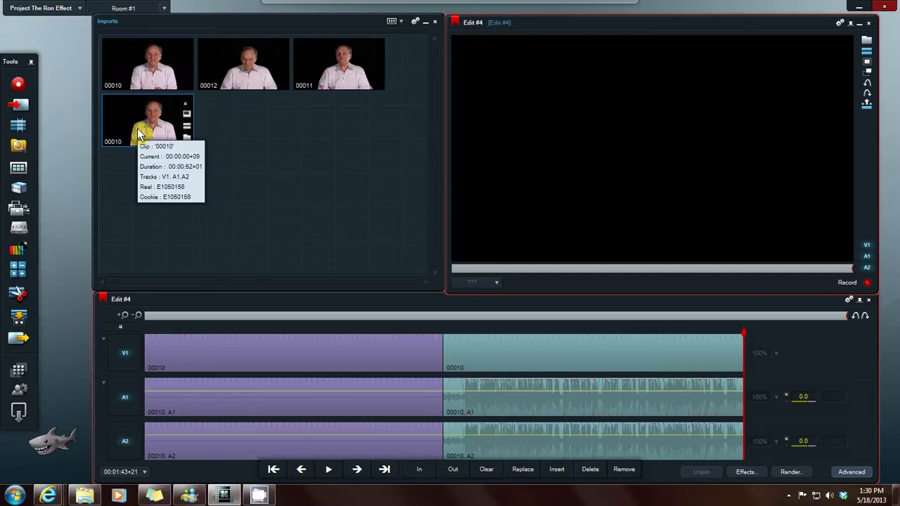